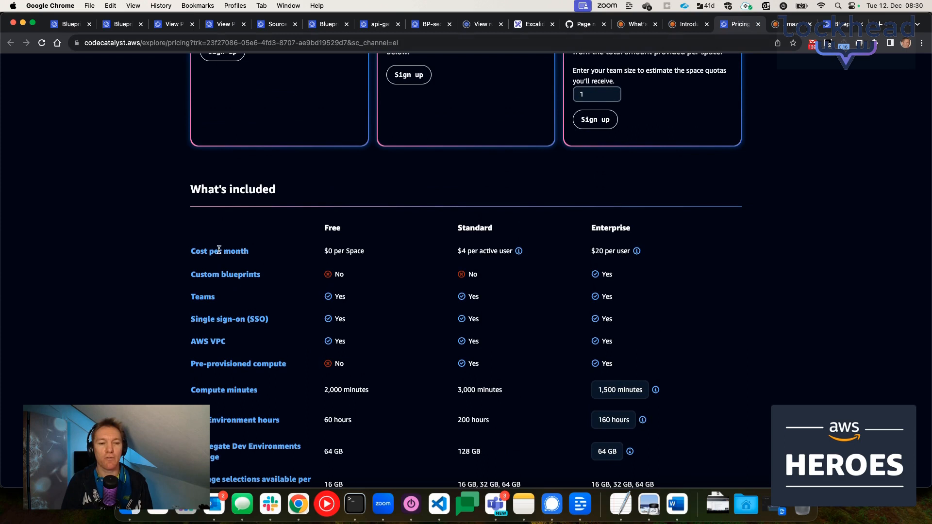
# Highlight the Custom blueprints row in the pricing comparison and open the Blueprints settings of the AWS-Heroes space.
pyautogui.moveTo(197, 277); pyautogui.dragTo(284, 278)
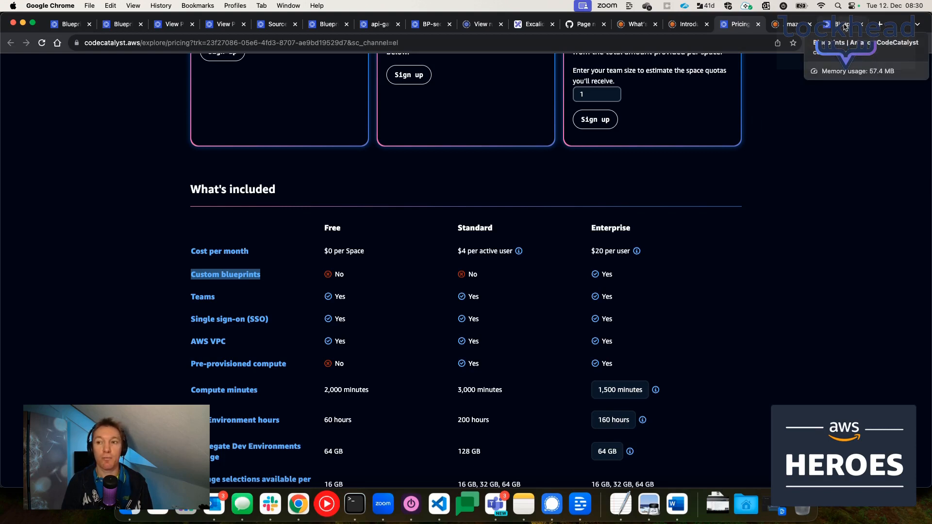
pyautogui.click(845, 26)
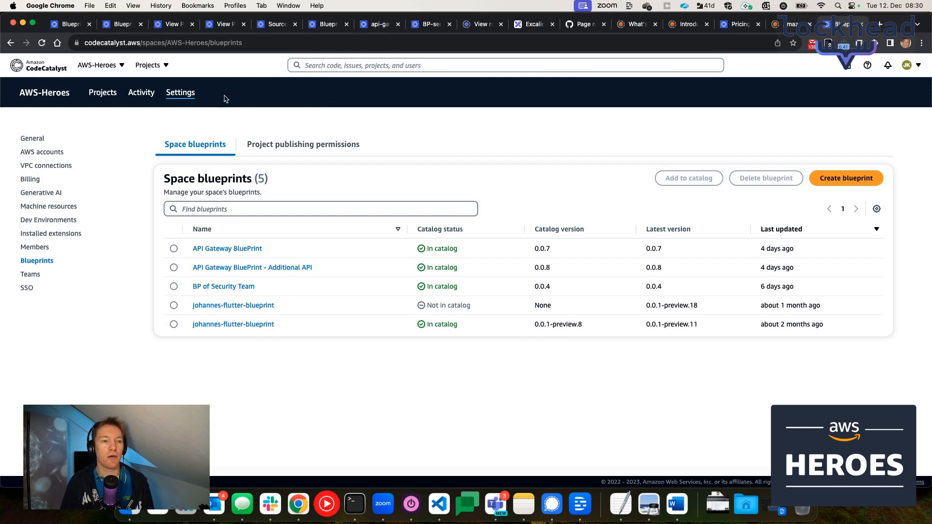
pyautogui.click(181, 96)
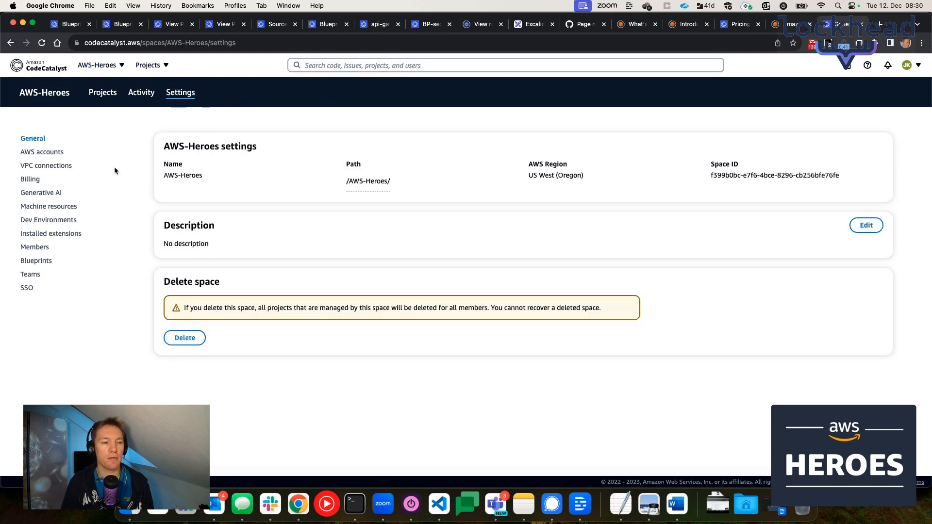
pyautogui.click(44, 263)
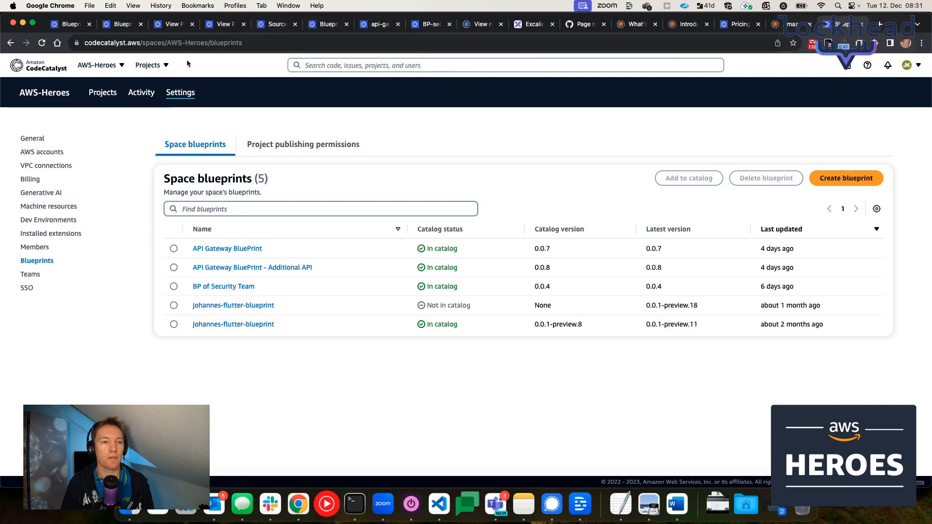
# Switch to the lockhead.cloud space and view its Blueprints settings.
pyautogui.click(110, 67)
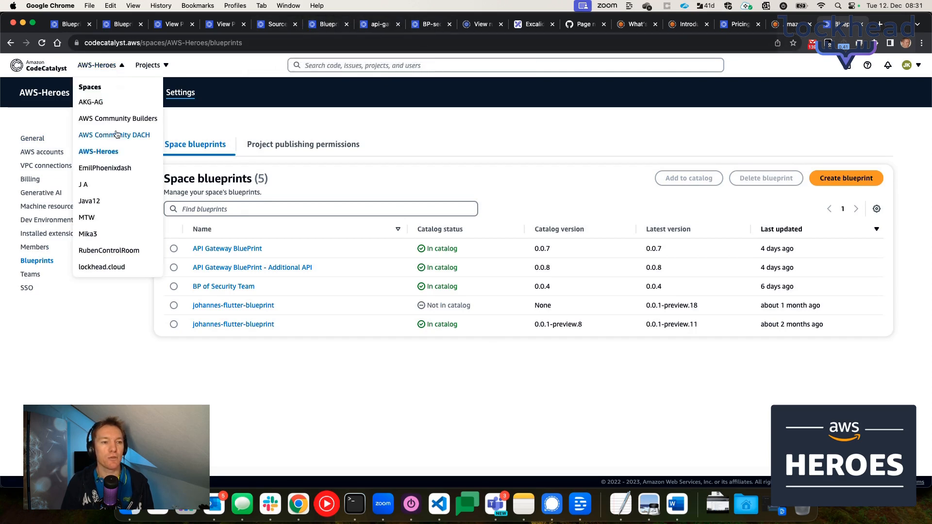
pyautogui.scroll(-1, 127, 238)
pyautogui.click(120, 243)
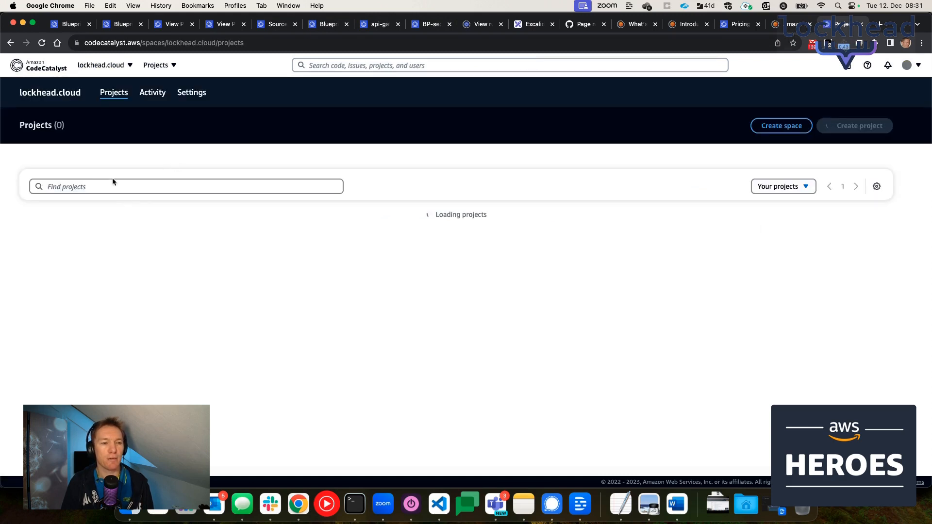
pyautogui.click(192, 93)
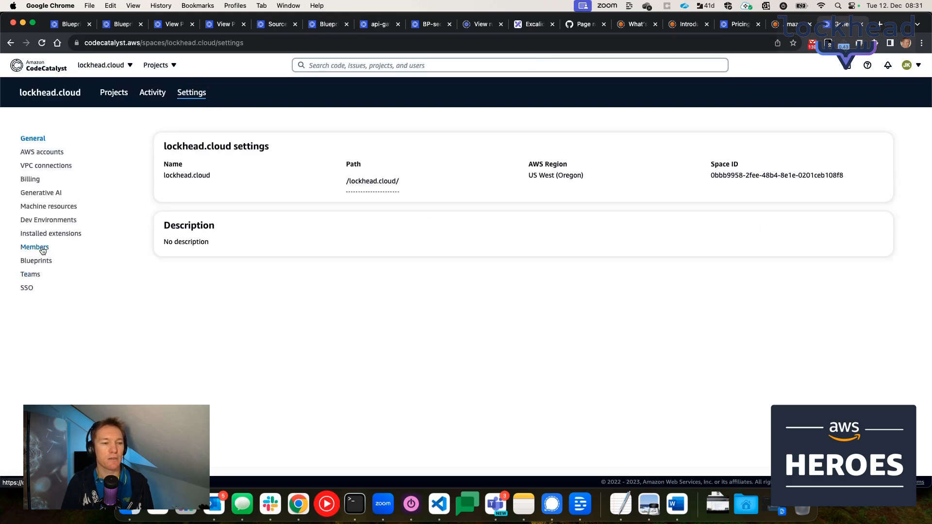
pyautogui.click(39, 249)
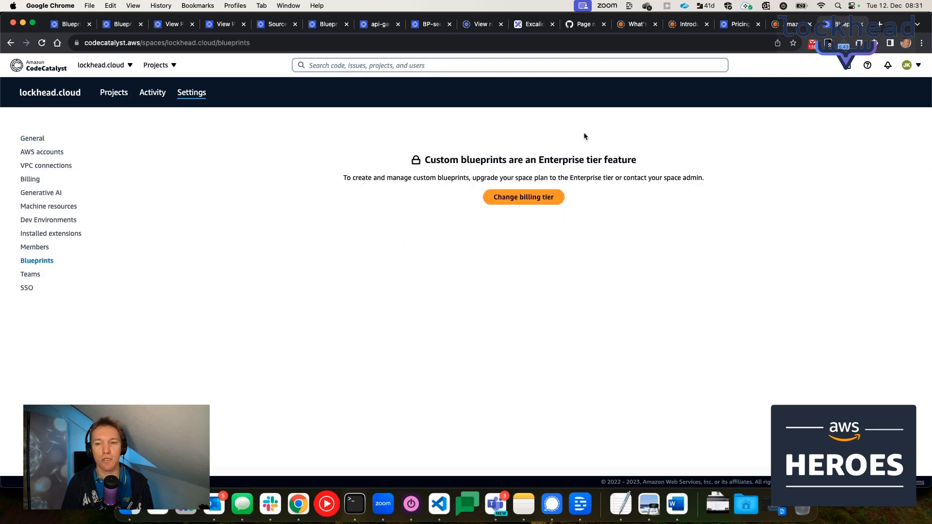
# Return to the AWS-Heroes space's blueprints and start a new blueprint named DemoBluePrint.
pyautogui.rightClick(10, 42)
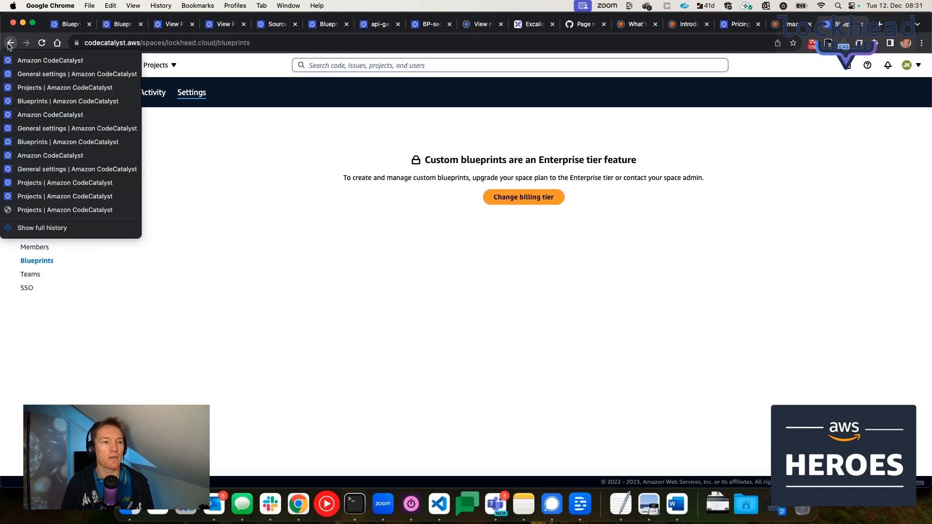
pyautogui.click(39, 102)
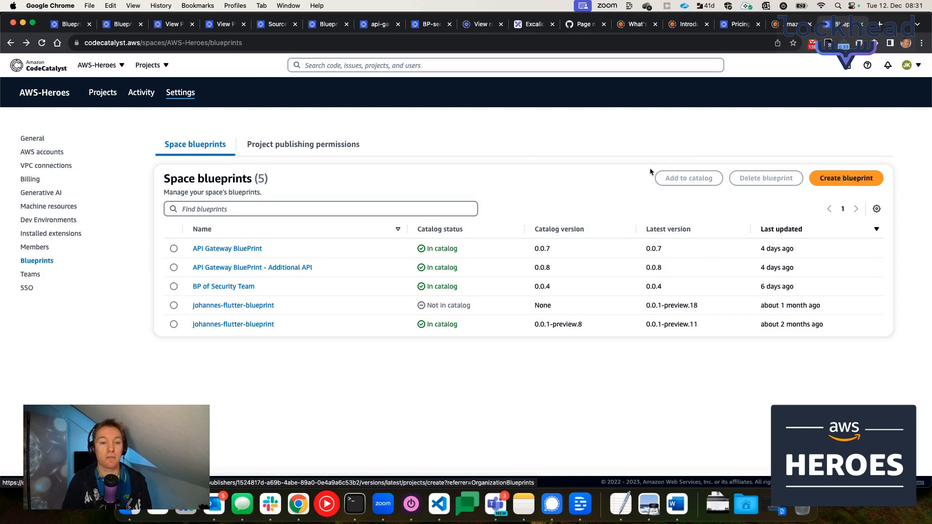
pyautogui.click(849, 179)
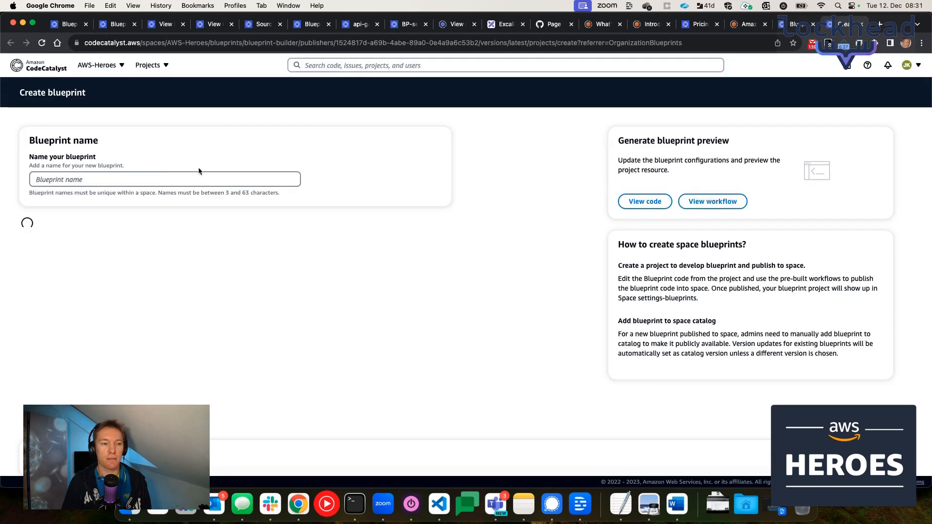
pyautogui.click(160, 177)
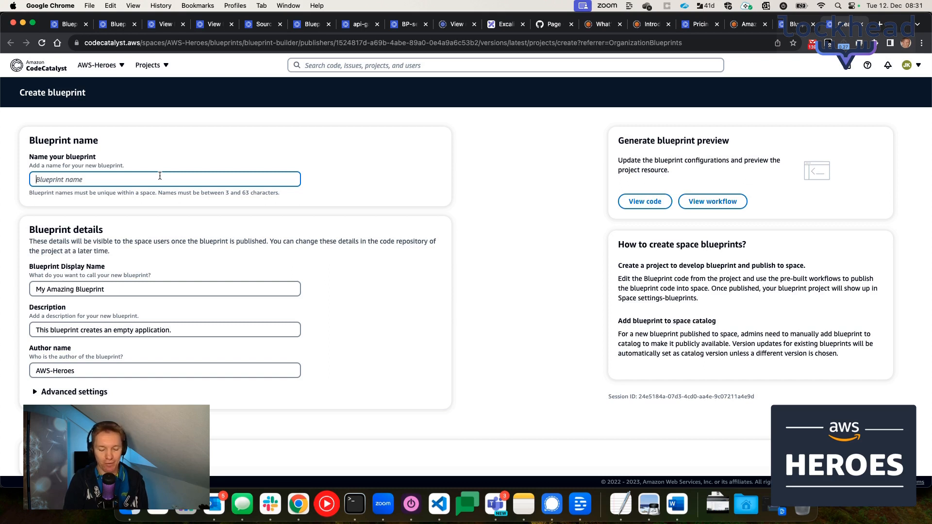
pyautogui.write('Demo')
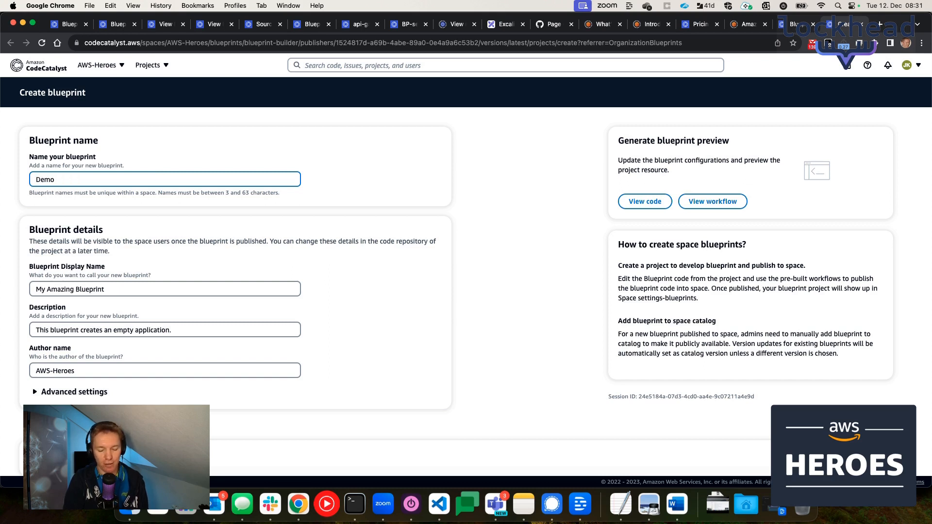
pyautogui.write('BluePrint')
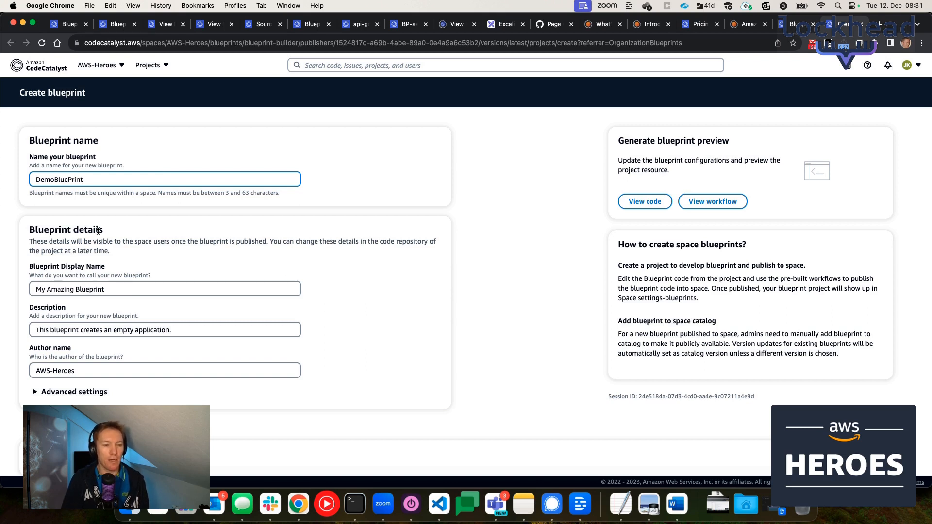
# Set the blueprint's display name to BP-For-Demo and its description to EmptyApplication, keeping AWS-Heroes as author.
pyautogui.tripleClick(103, 289)
pyautogui.scroll(-3, 136, 238)
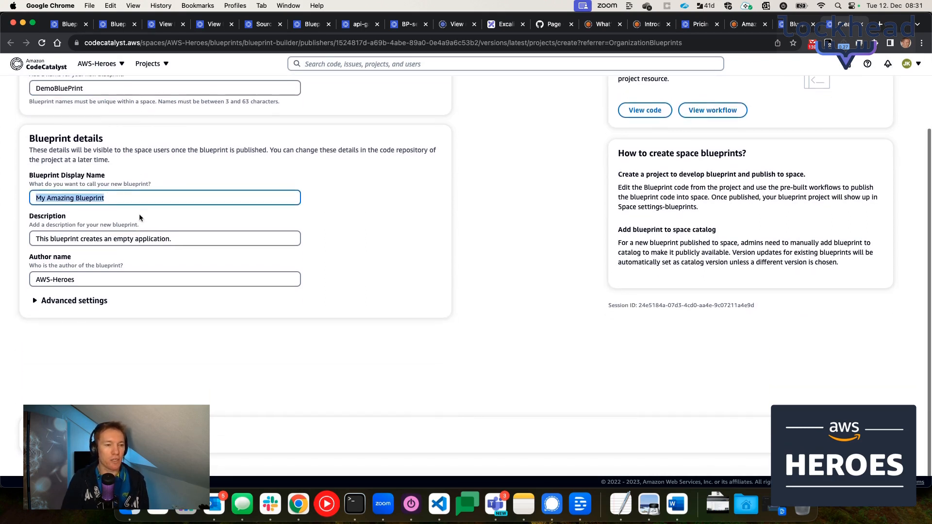
pyautogui.write('BP-For-Demo')
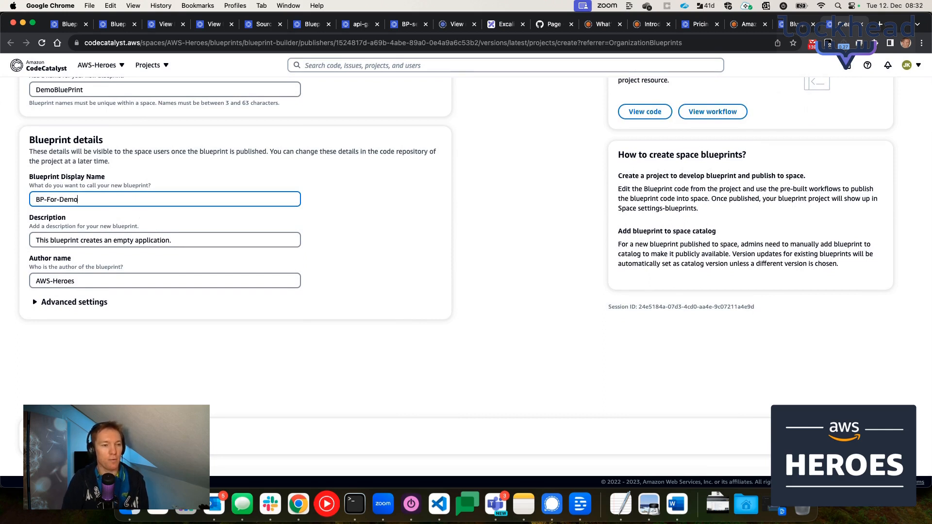
pyautogui.tripleClick(161, 244)
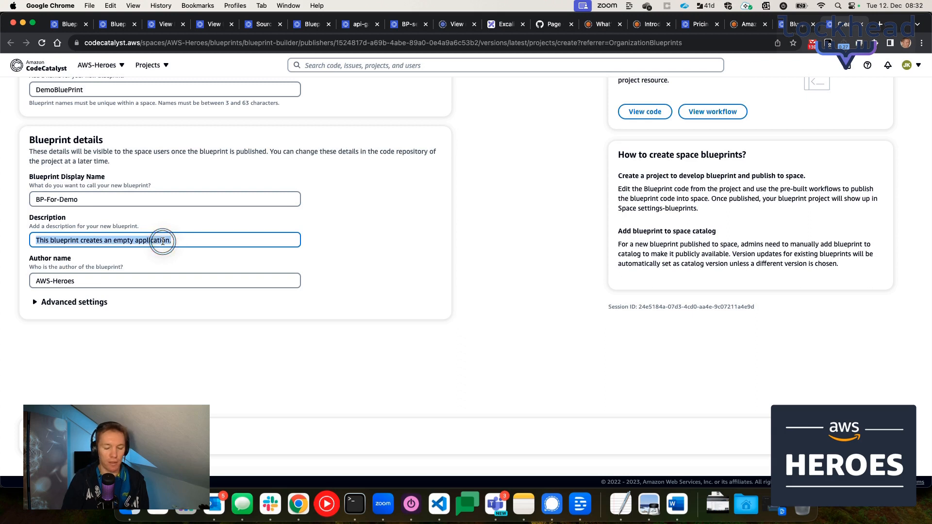
pyautogui.write('EmptyApplication')
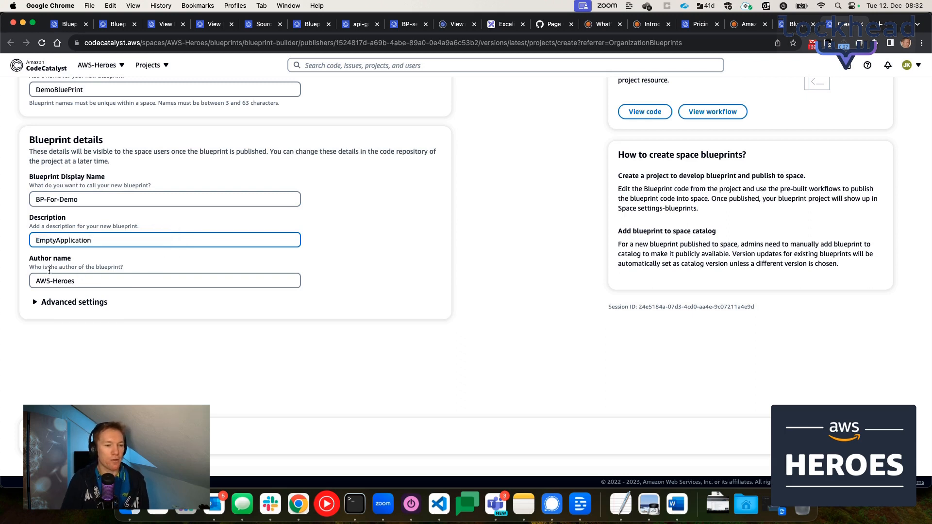
pyautogui.click(77, 281)
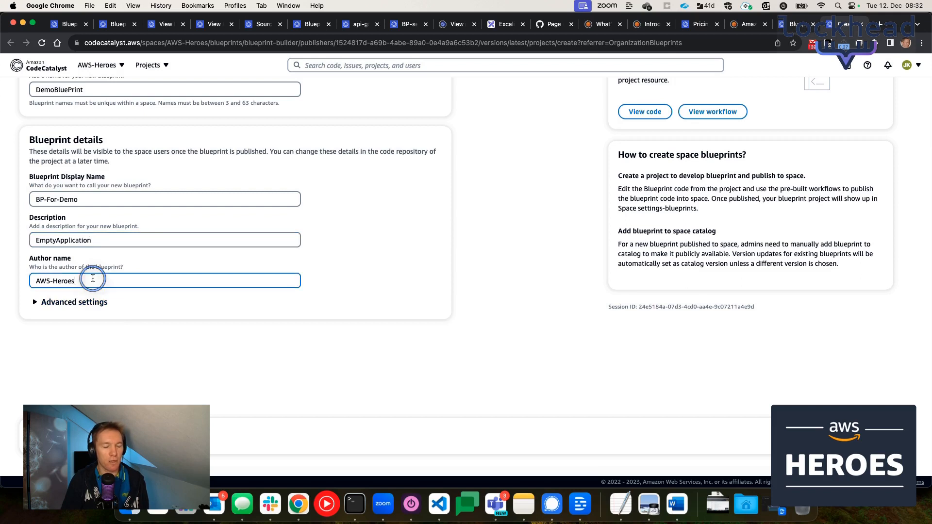
# Replace the two default tags in the blueprint's advanced settings with sample-app and typescript.
pyautogui.click(75, 301)
pyautogui.scroll(-5, 90, 300)
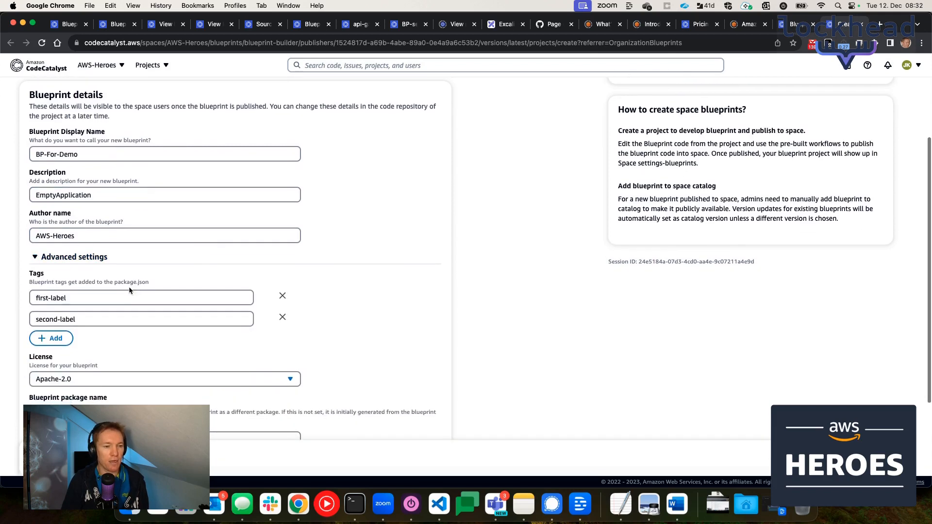
pyautogui.tripleClick(101, 200)
pyautogui.write('typescr')
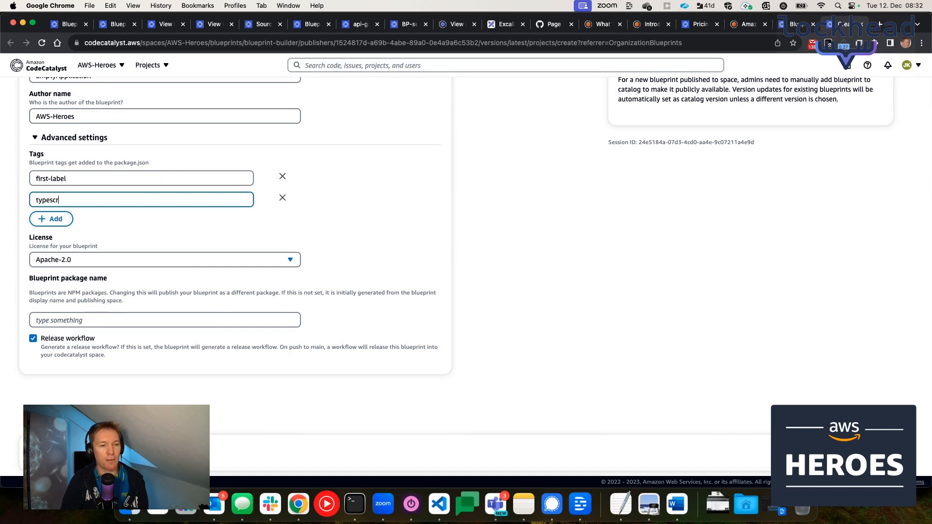
pyautogui.hotkey('shift', 'Tab')
pyautogui.hotkey('shift', 'Tab')
pyautogui.write('sampel')
pyautogui.write('le-a')
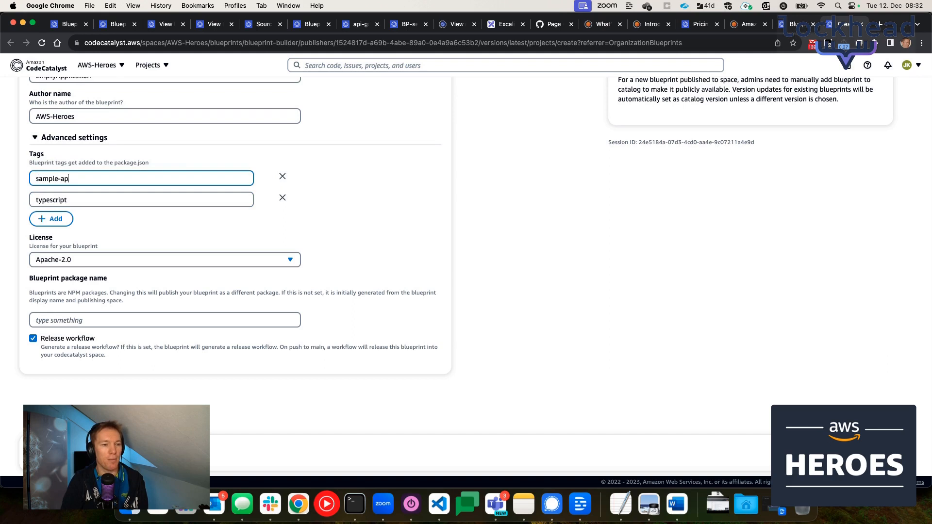
# Create the blueprint with an empty package name, the Apache-2.0 license and the release workflow enabled.
pyautogui.click(132, 319)
pyautogui.scroll(4, 301, 282)
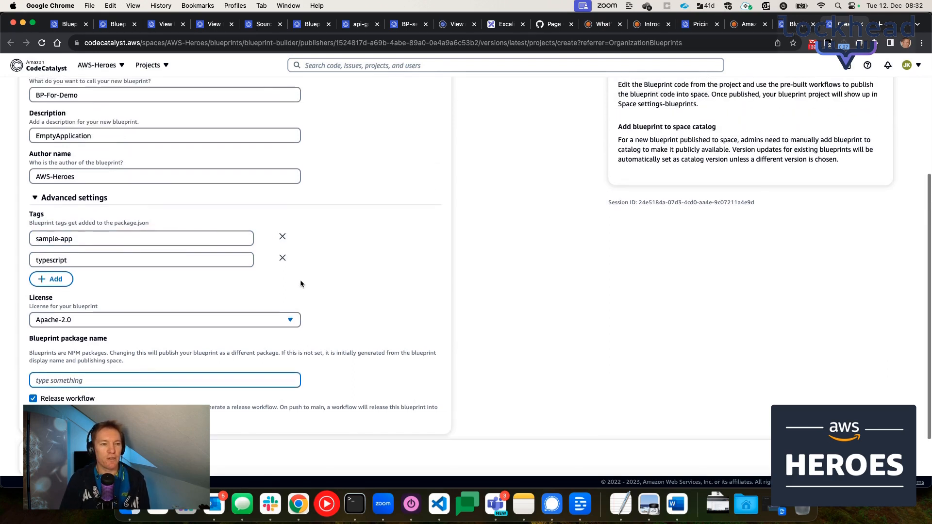
pyautogui.scroll(-3, 237, 233)
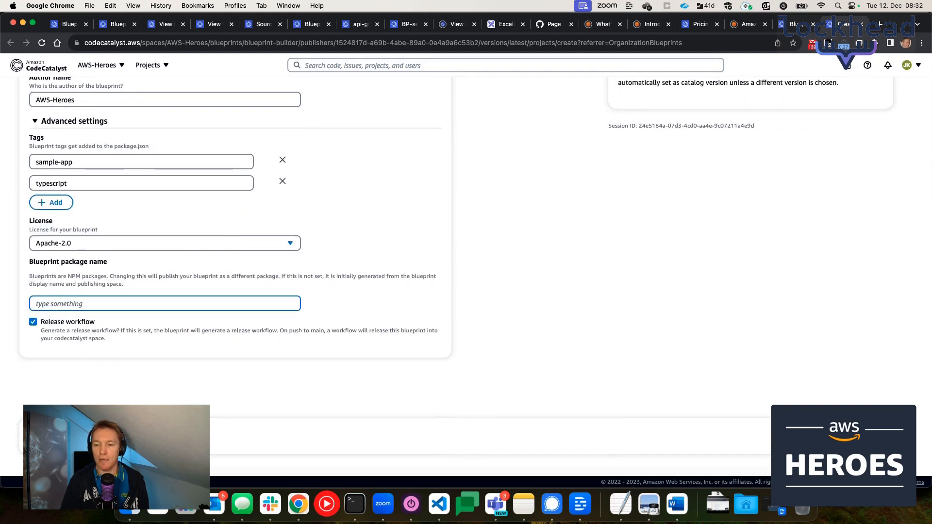
pyautogui.click(853, 436)
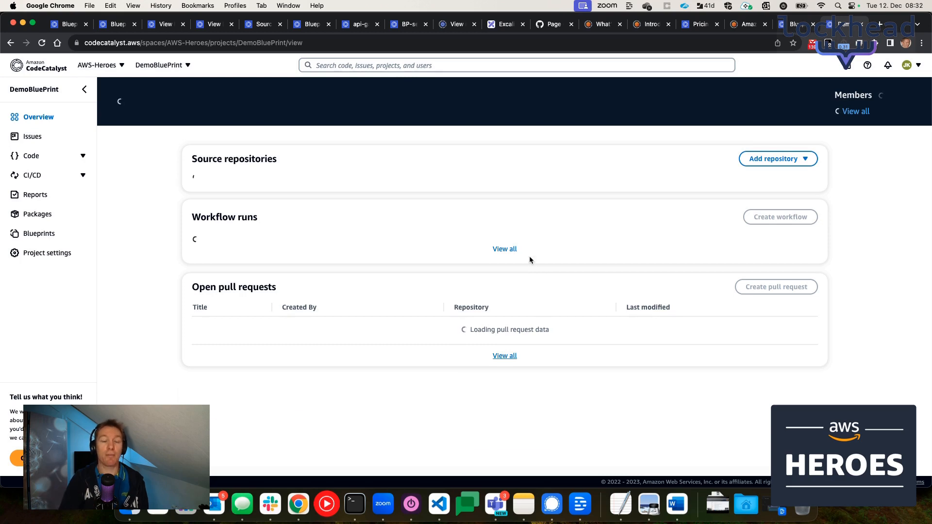
# Reload the AWS-Heroes space blueprints list to check for the new blueprint.
pyautogui.click(789, 28)
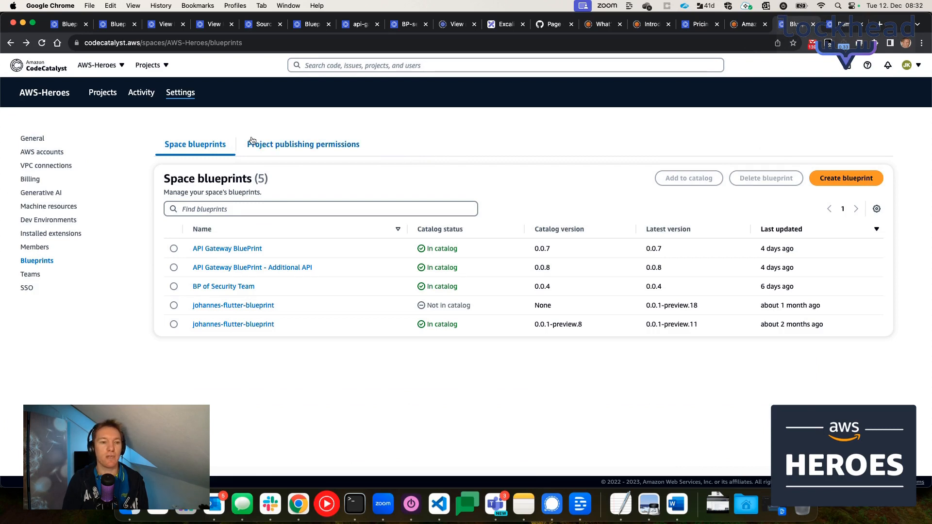
pyautogui.moveTo(244, 43); pyautogui.dragTo(77, 42)
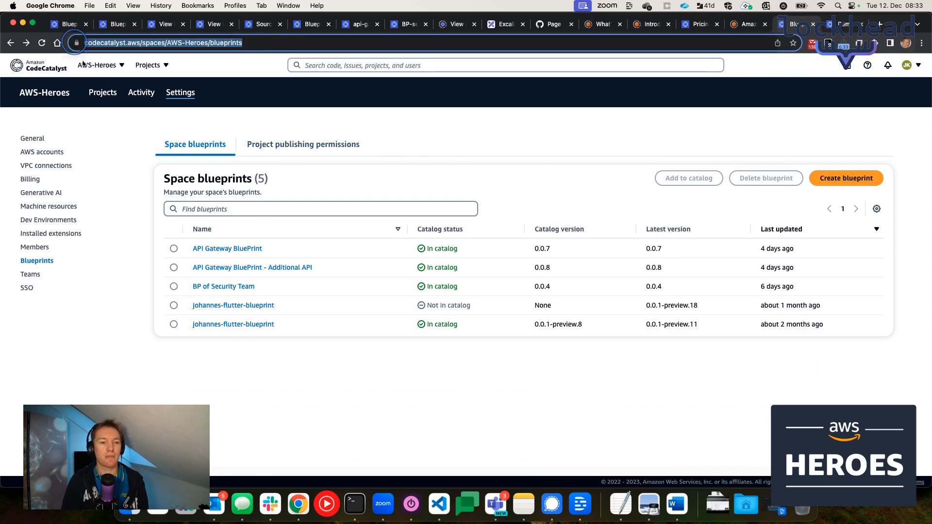
pyautogui.click(42, 42)
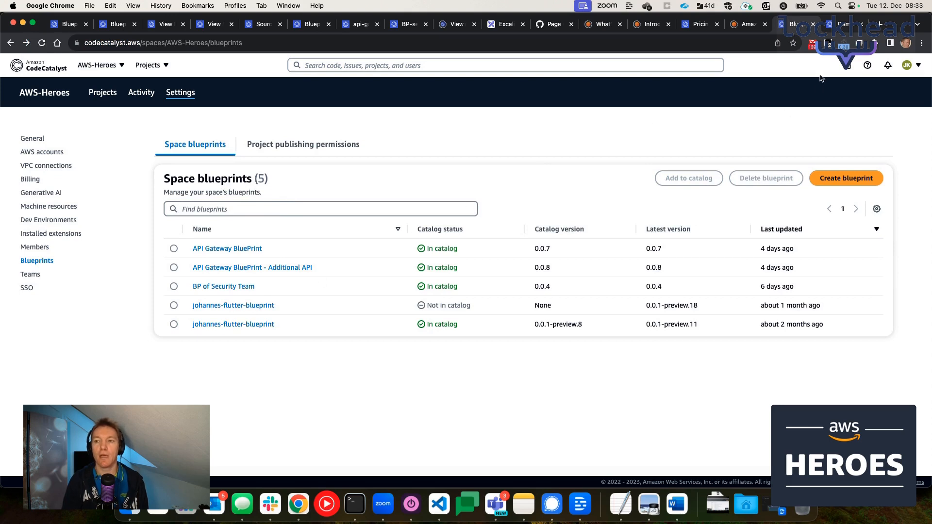
# Review the getting-started guide and workflow runs in the DemoBluePrint project overview.
pyautogui.click(845, 25)
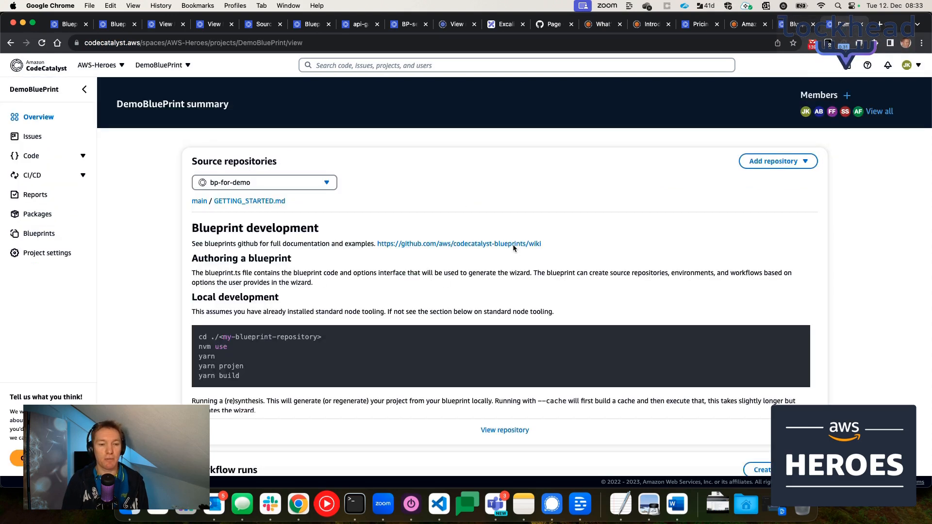
pyautogui.scroll(-10, 332, 266)
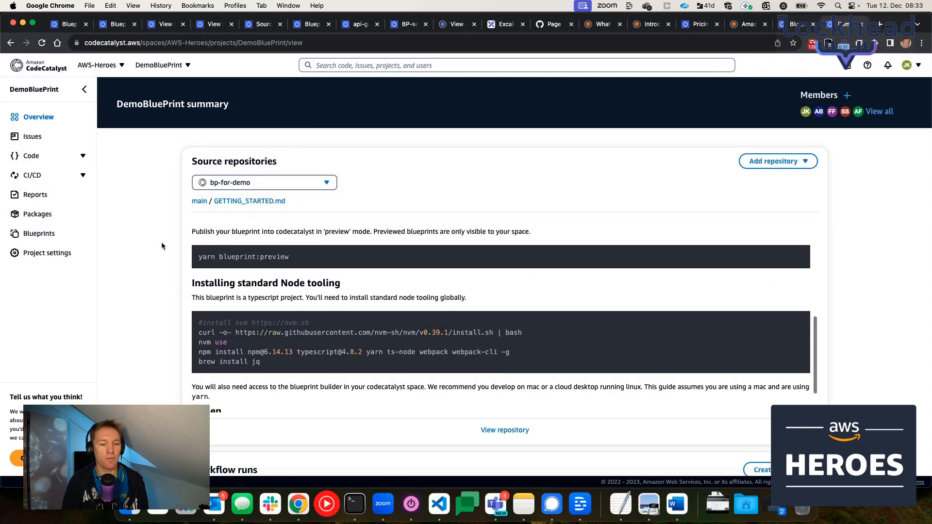
pyautogui.scroll(-4, 162, 242)
pyautogui.scroll(-3, 161, 242)
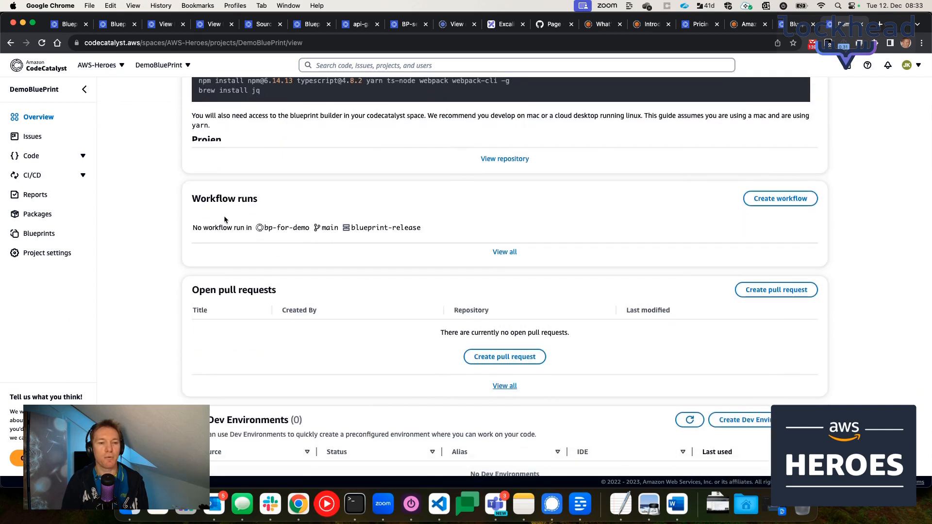
# Open the most recent run of the blueprint-release workflow in the DemoBluePrint project.
pyautogui.click(32, 175)
pyautogui.click(40, 193)
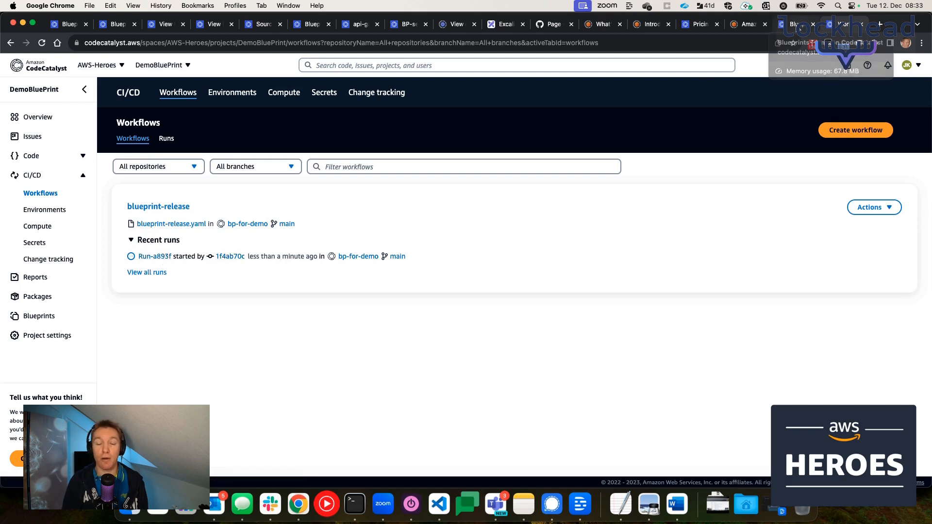
pyautogui.click(153, 256)
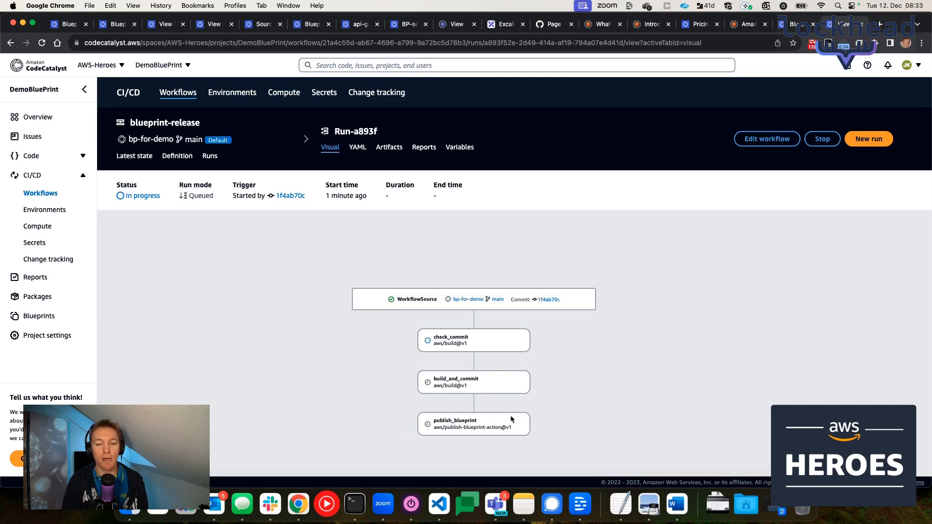
# Open the AWS-Heroes space's projects page in a separate browser tab from the space blueprints list.
pyautogui.click(792, 25)
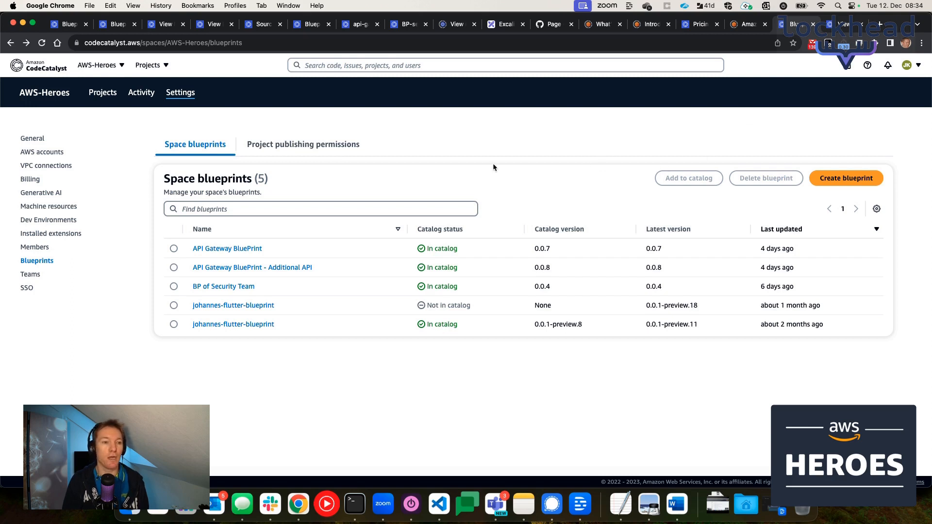
pyautogui.click(100, 65)
pyautogui.click(99, 153)
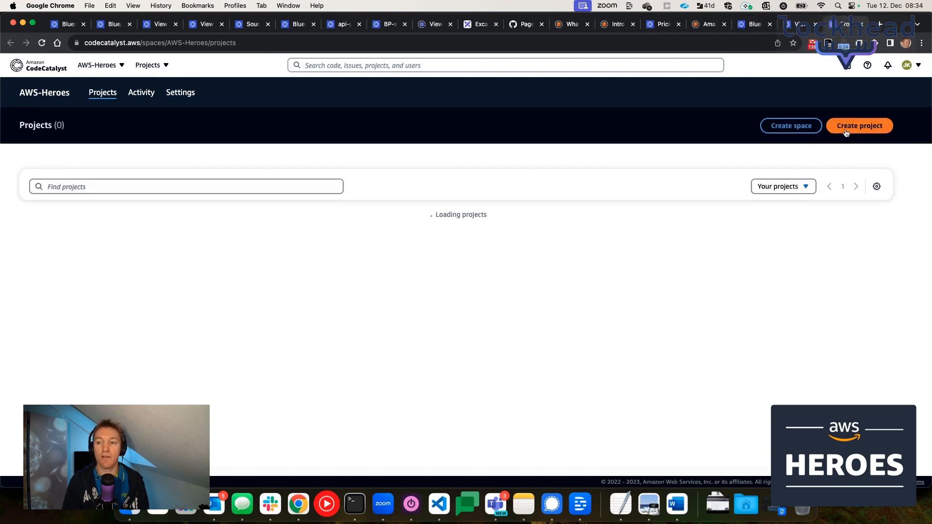
# Start creating a project in the AWS-Heroes space and review the available space blueprints and their labels.
pyautogui.click(835, 125)
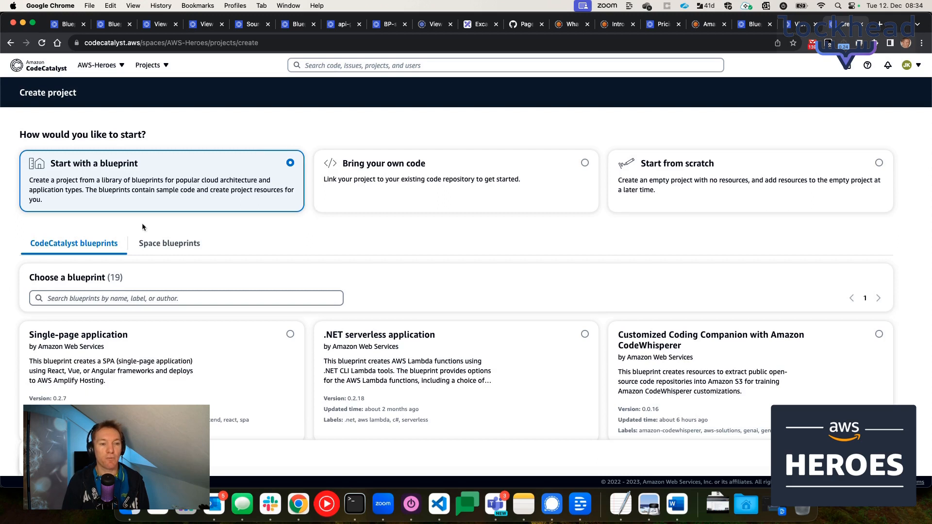
pyautogui.click(188, 248)
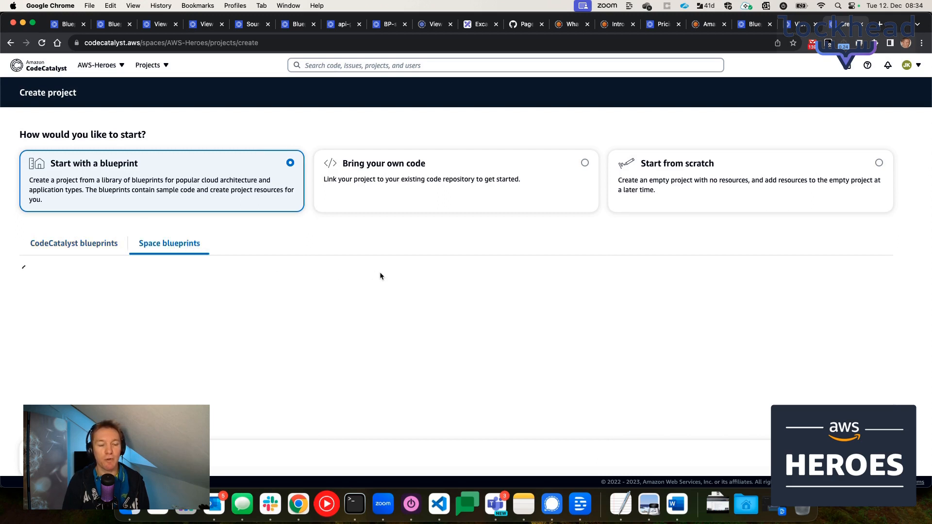
pyautogui.scroll(-3, 395, 272)
pyautogui.scroll(-3, 396, 275)
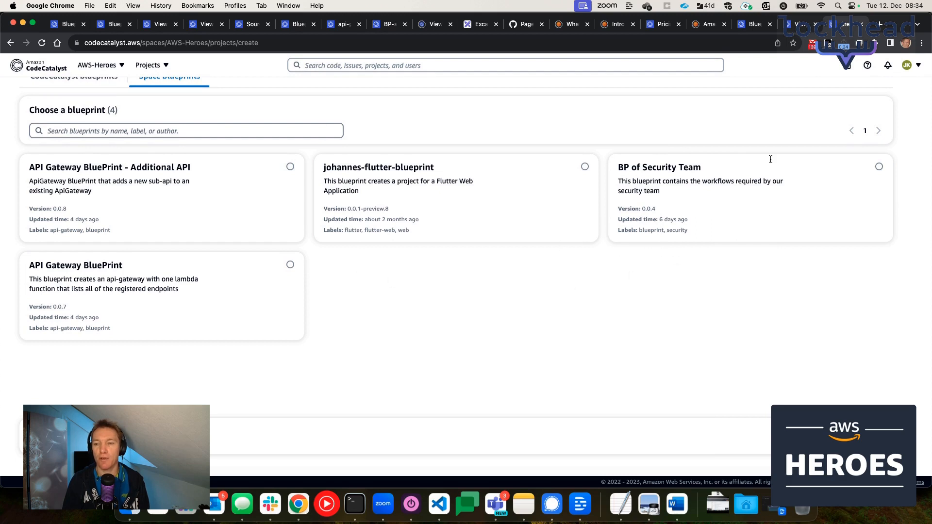
pyautogui.tripleClick(373, 230)
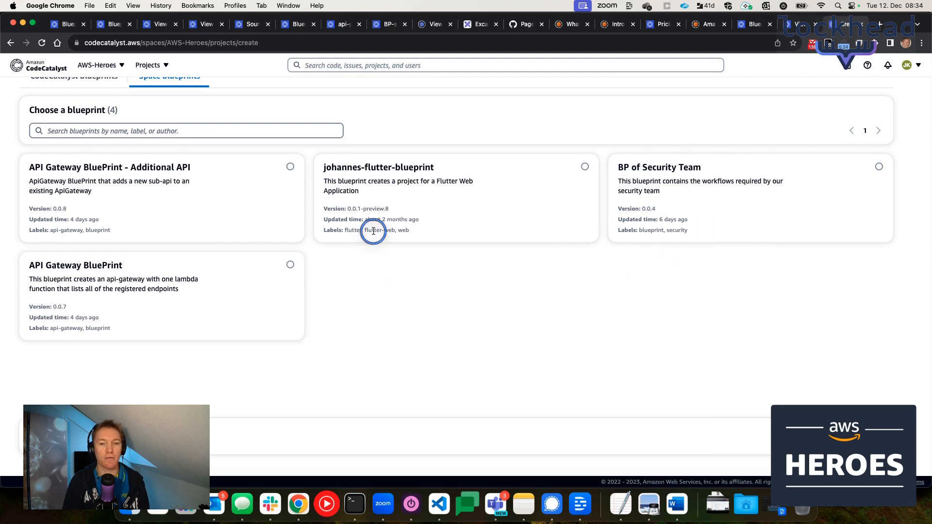
pyautogui.tripleClick(63, 230)
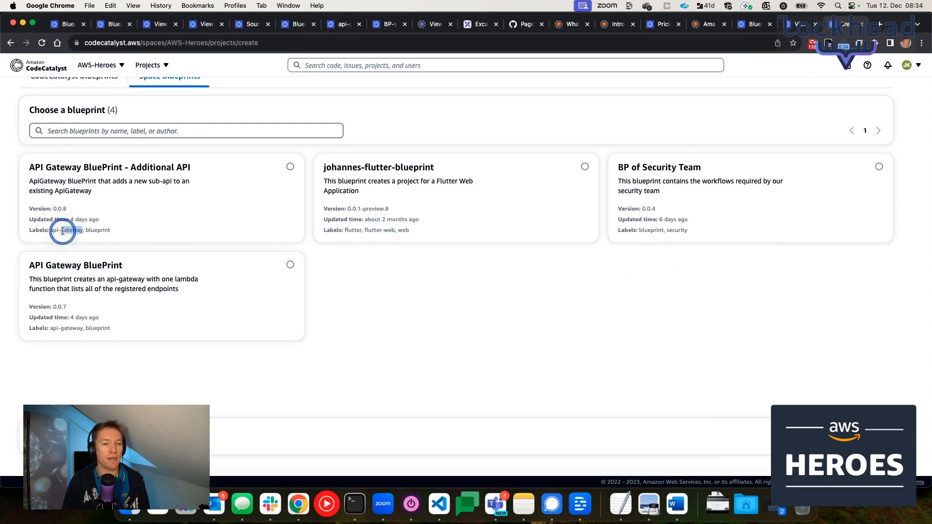
pyautogui.tripleClick(69, 326)
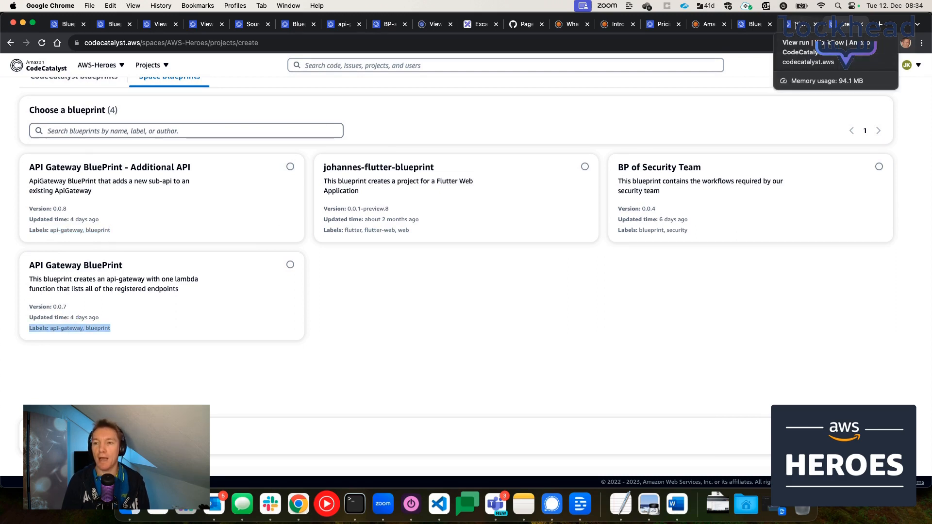
# Check the blueprint-release workflow run, and reload the AWS-Heroes space blueprints list.
pyautogui.click(802, 25)
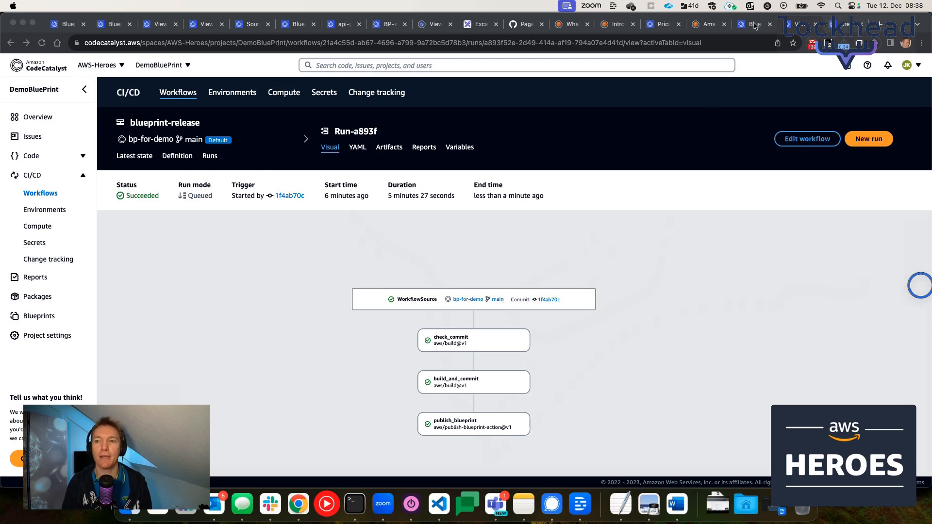
pyautogui.click(755, 27)
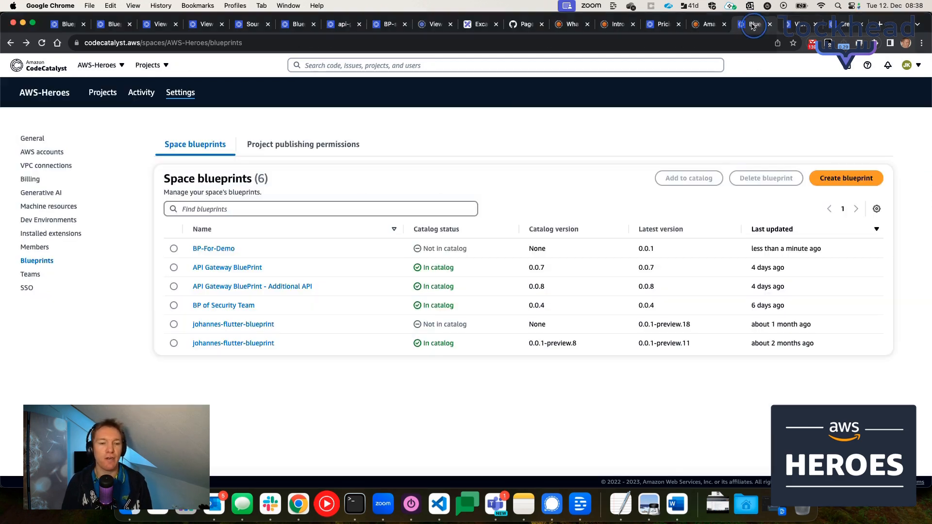
pyautogui.click(43, 43)
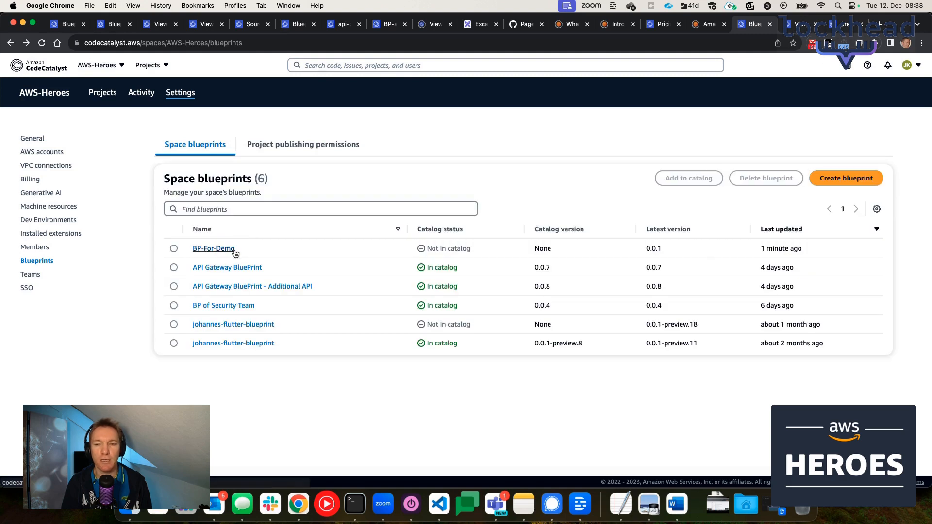
# Open the BP-For-Demo blueprint's details and examine its version description and project usage.
pyautogui.click(218, 249)
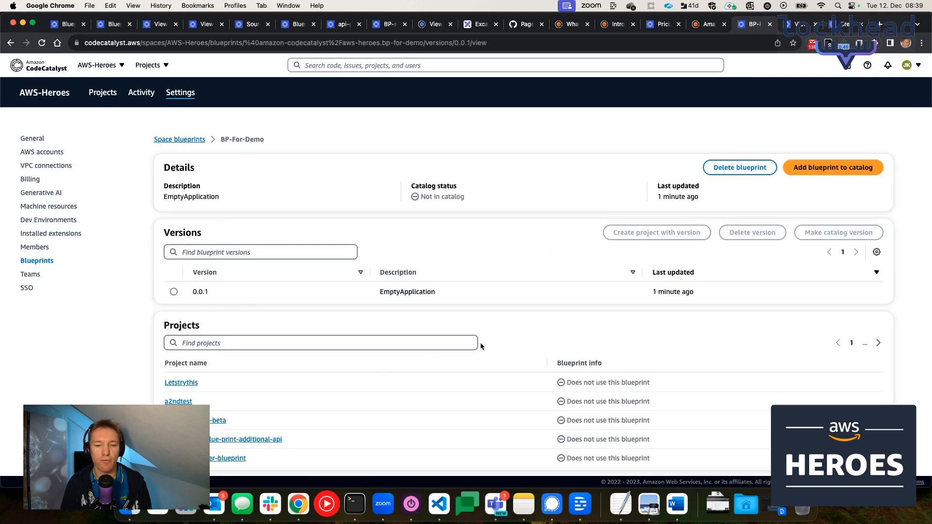
pyautogui.scroll(-1, 480, 342)
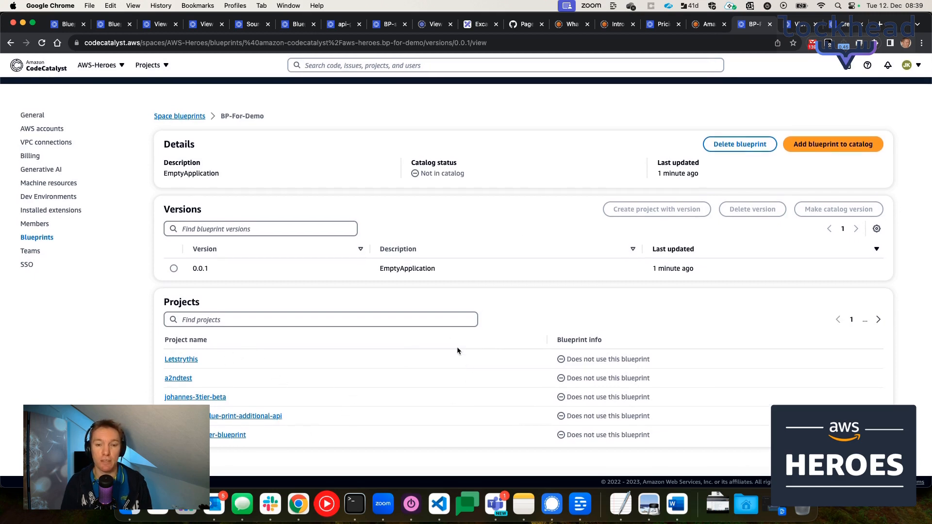
pyautogui.doubleClick(417, 270)
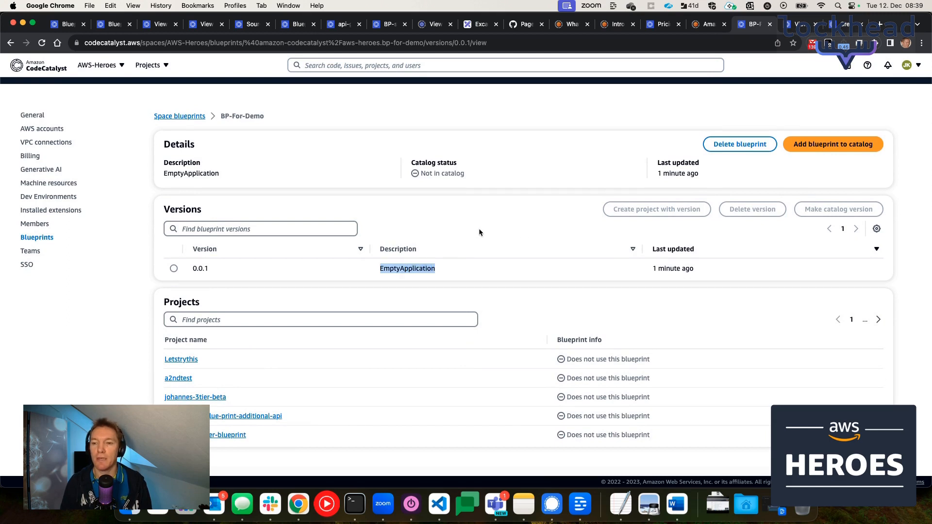
# Reload the project creation page and check whether its space blueprints include BP-For-Demo.
pyautogui.click(847, 25)
pyautogui.click(41, 43)
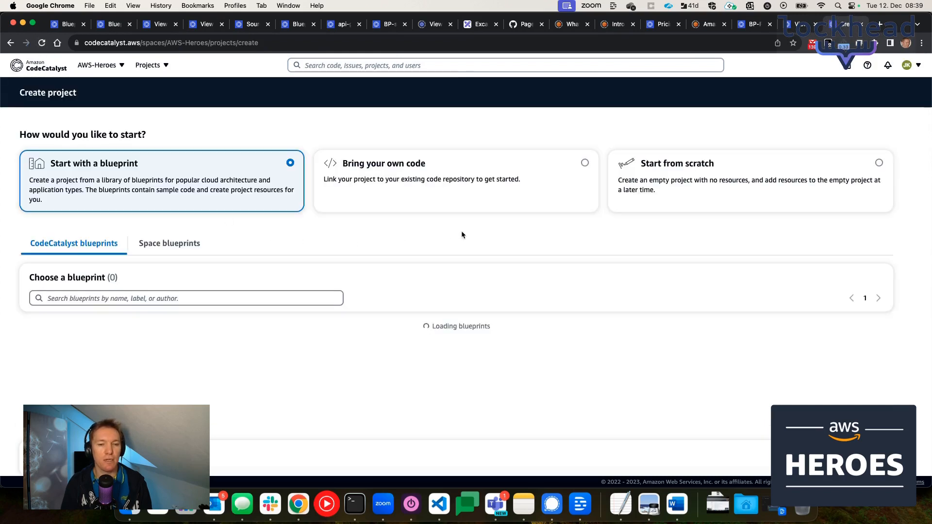
pyautogui.click(185, 245)
pyautogui.scroll(-5, 304, 266)
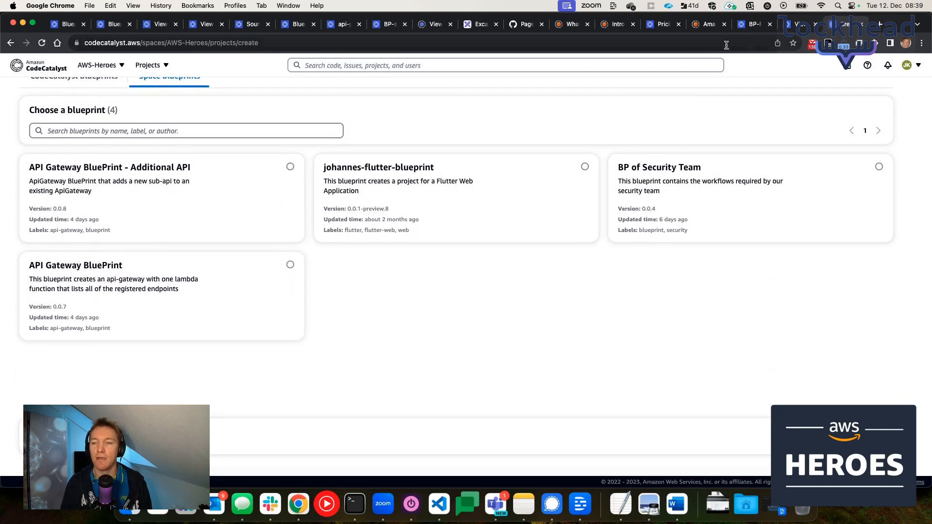
# Make version 0.0.1 of the BP-For-Demo blueprint its catalog version.
pyautogui.click(755, 24)
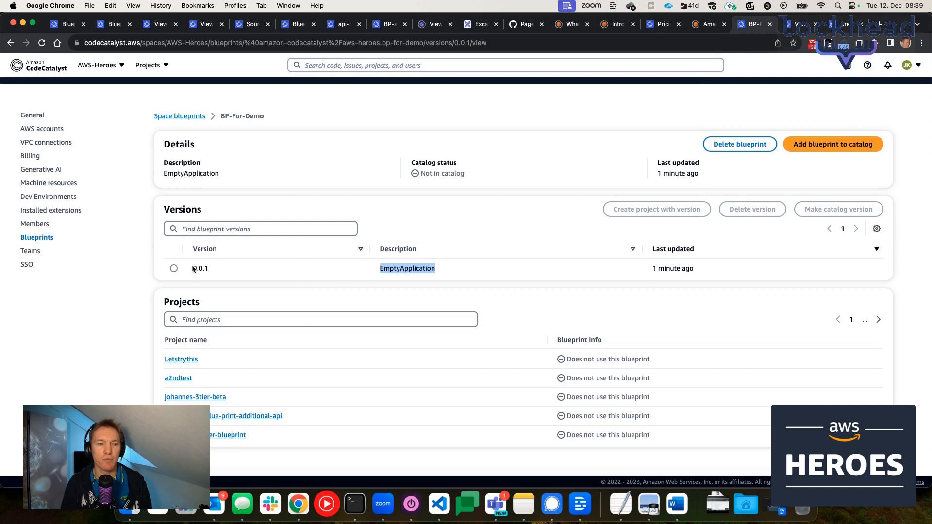
pyautogui.click(173, 269)
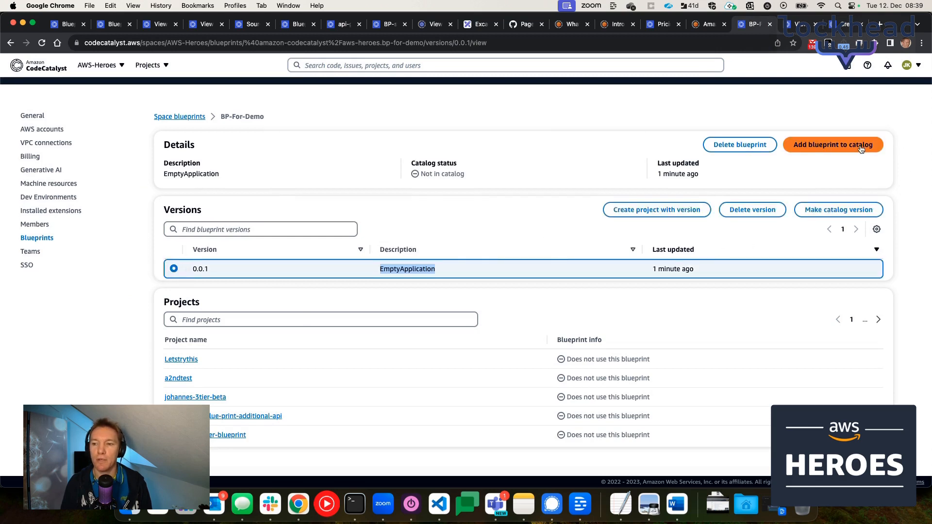
pyautogui.click(844, 212)
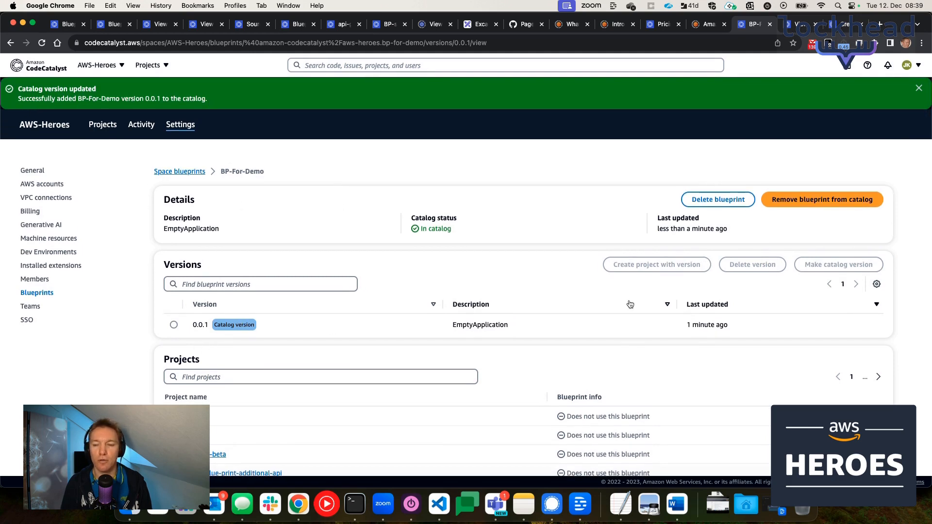
# Return to project creation, choose the BP-For-Demo space blueprint for the new project and continue to its configuration.
pyautogui.click(843, 22)
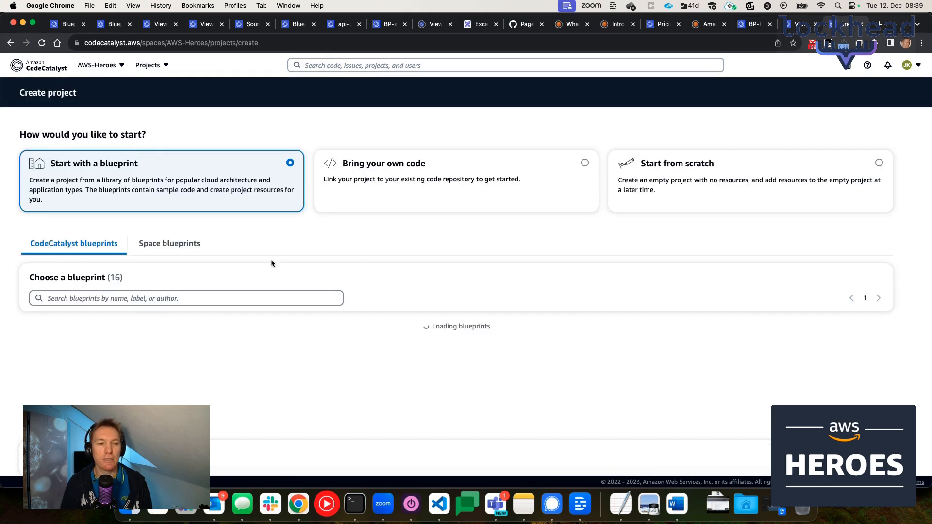
pyautogui.click(188, 246)
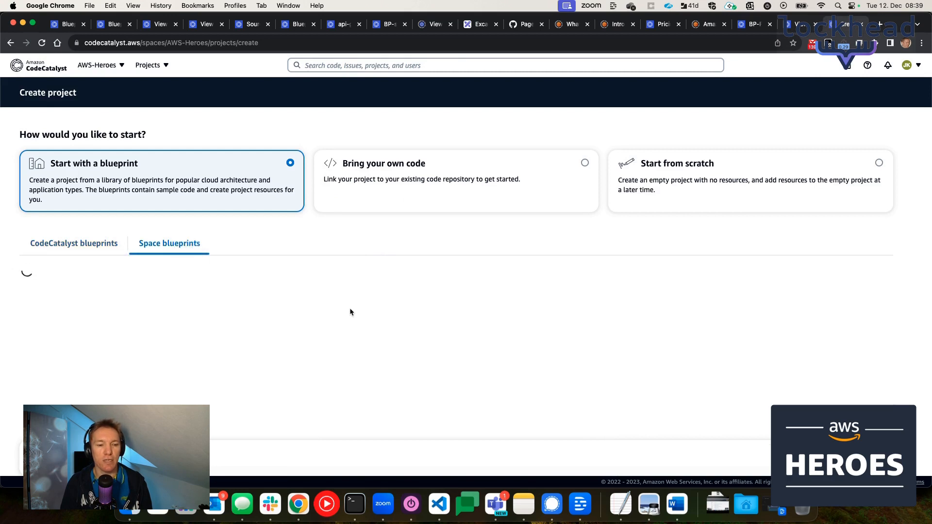
pyautogui.scroll(-5, 389, 297)
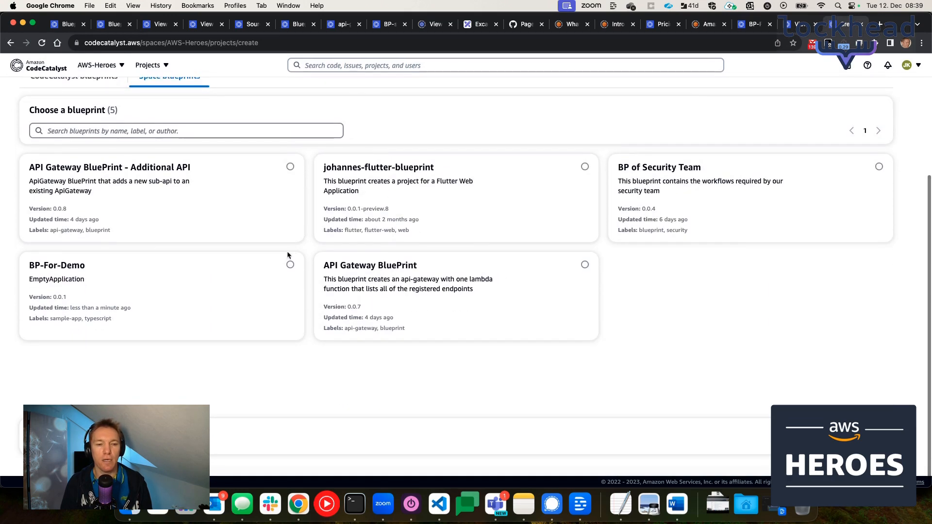
pyautogui.click(290, 265)
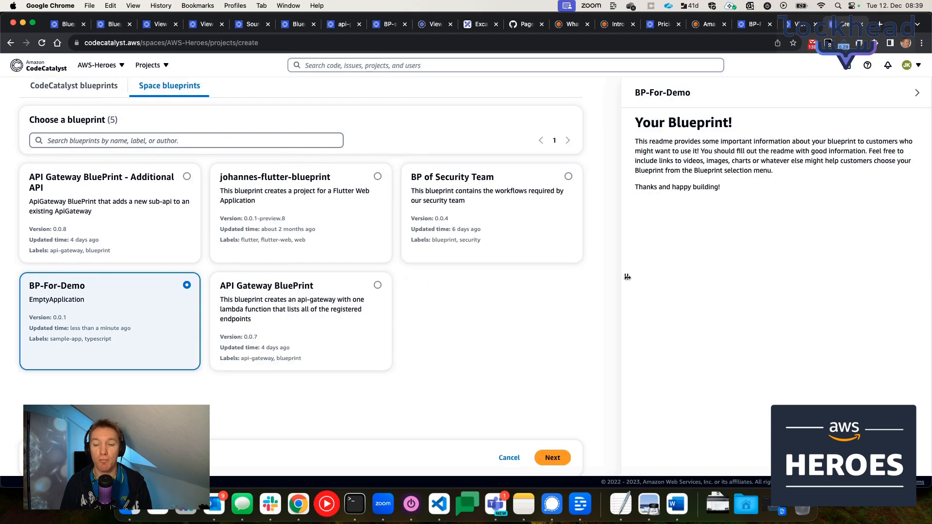
pyautogui.click(553, 457)
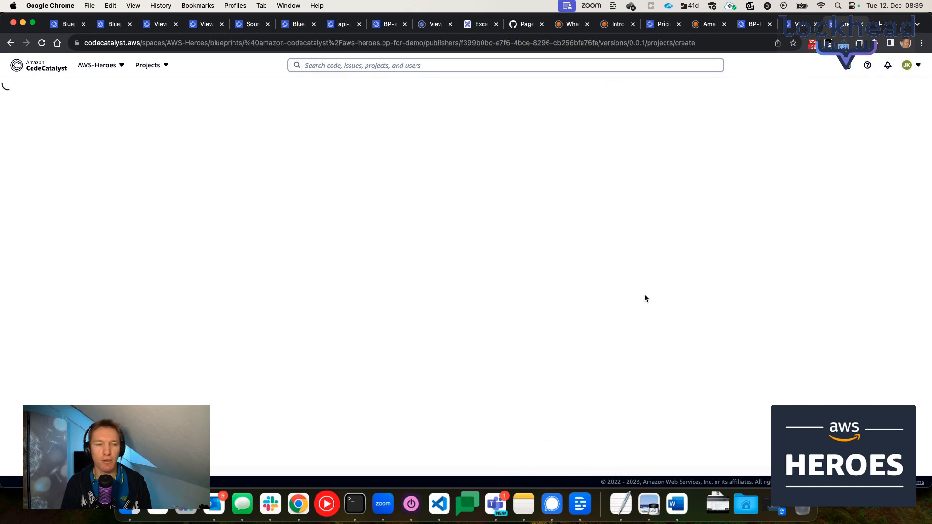
# Review the project name, environment, role and dropdown settings in the BP-For-Demo project configuration form.
pyautogui.scroll(-6, 364, 234)
pyautogui.scroll(-1, 357, 235)
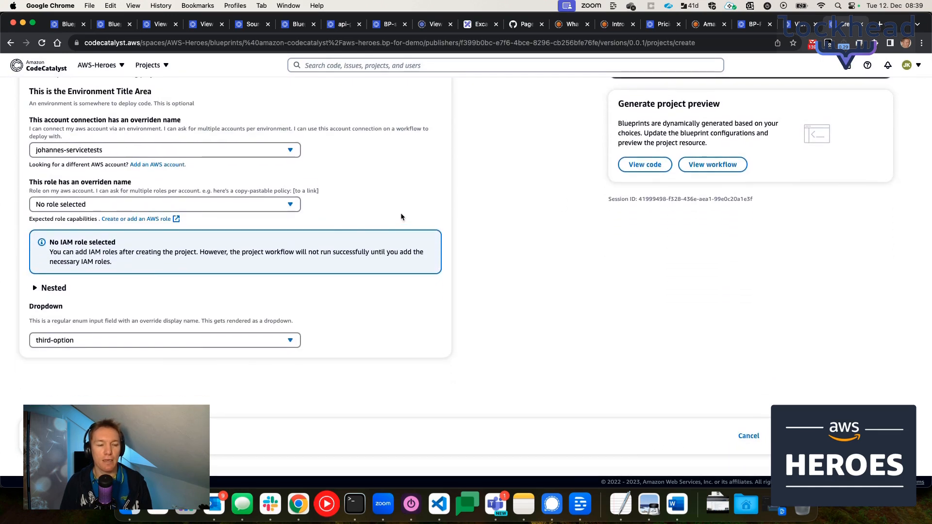
pyautogui.scroll(1, 400, 213)
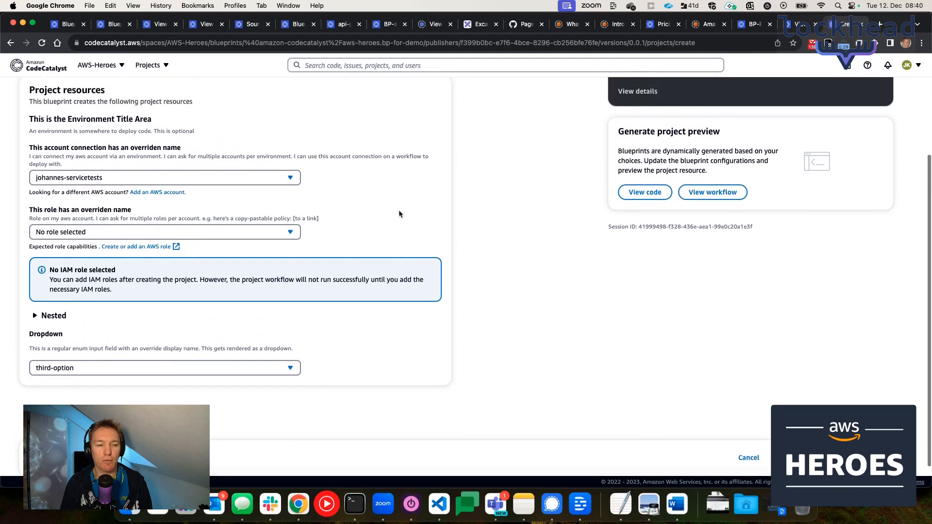
pyautogui.scroll(4, 146, 195)
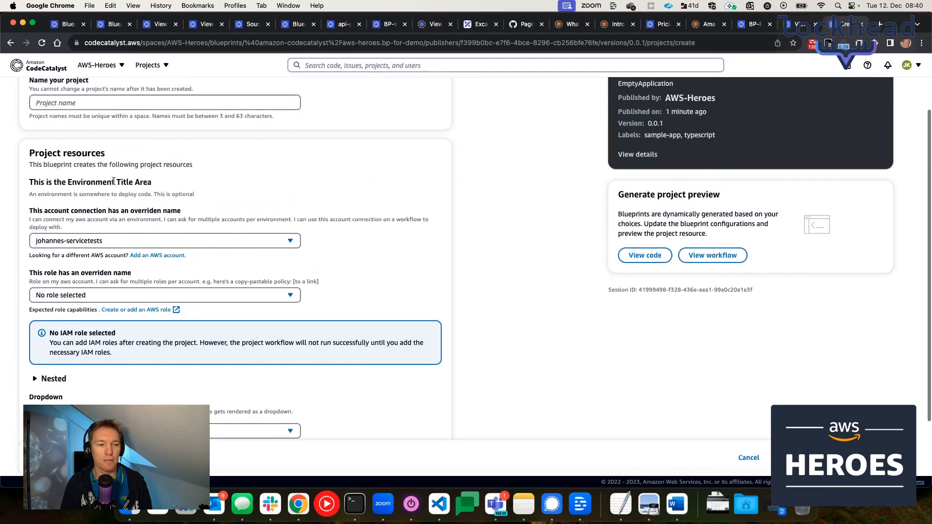
pyautogui.scroll(1, 173, 217)
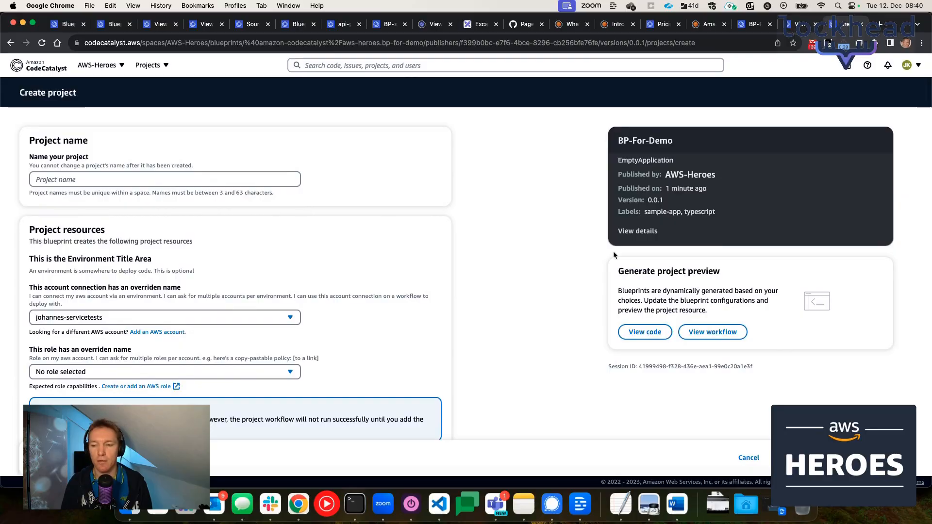